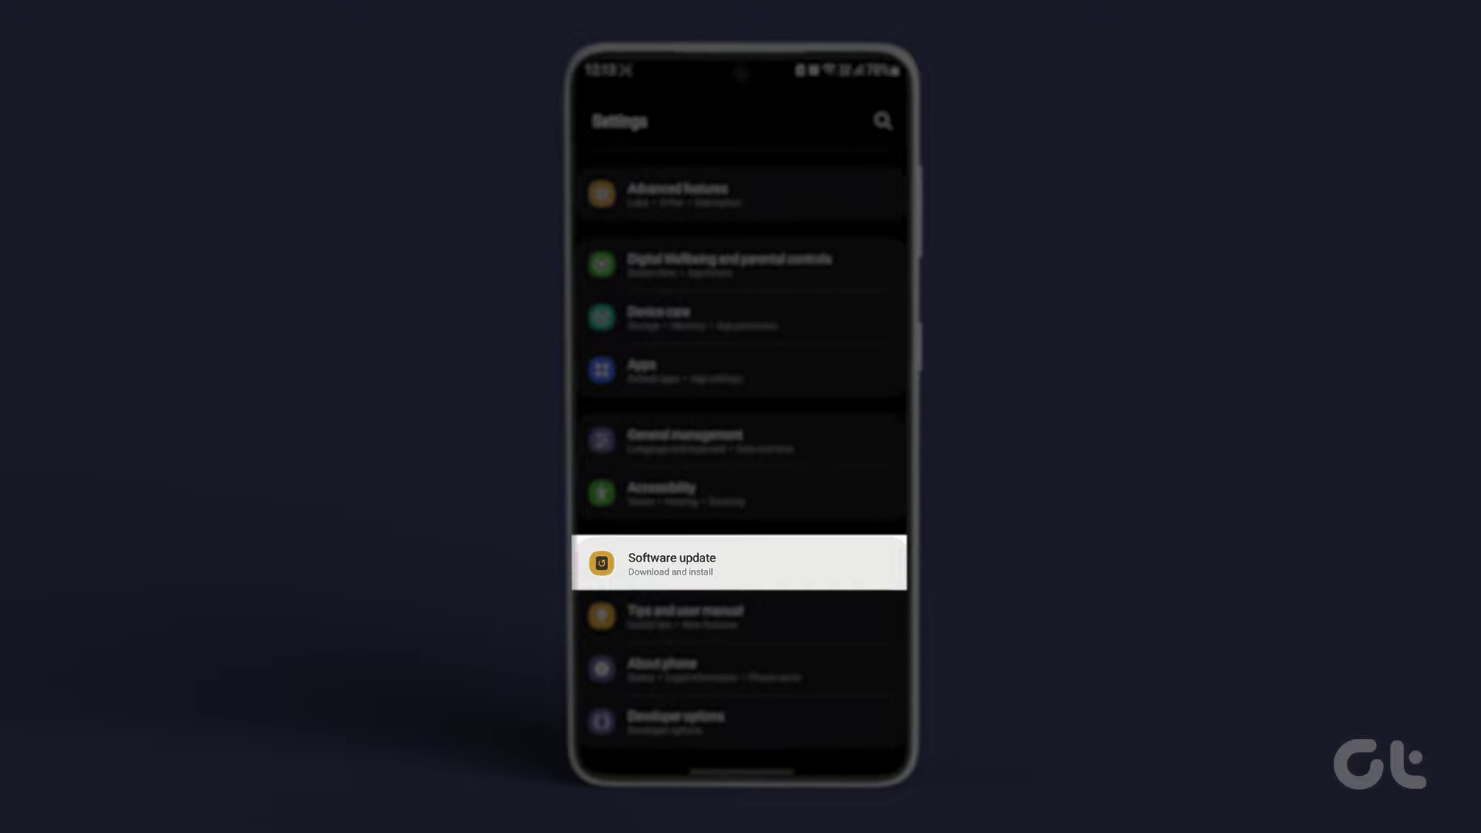
Open Software update in Settings and run Download and install to check for new software
left_click(763, 564)
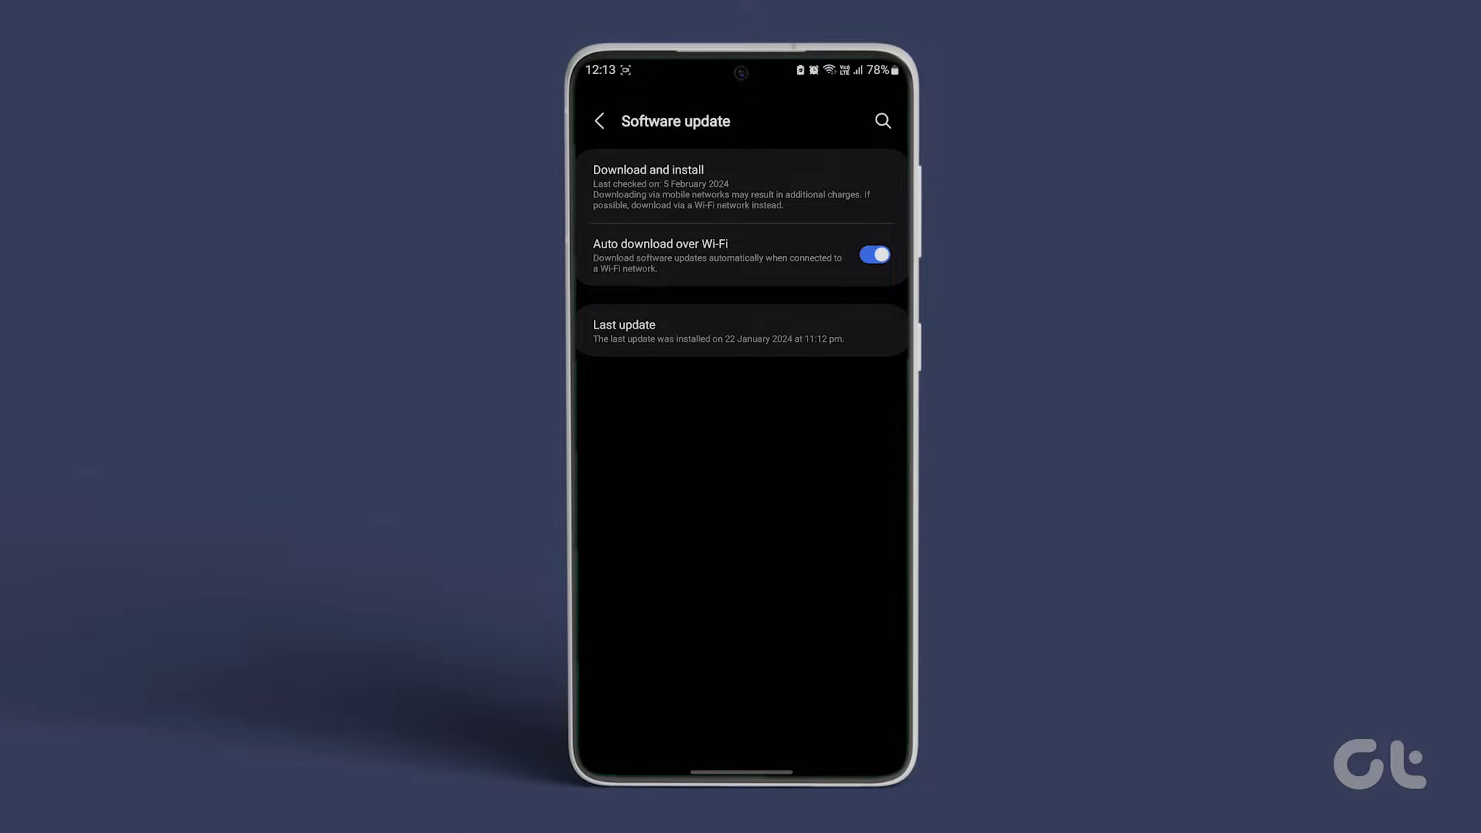
left_click(662, 187)
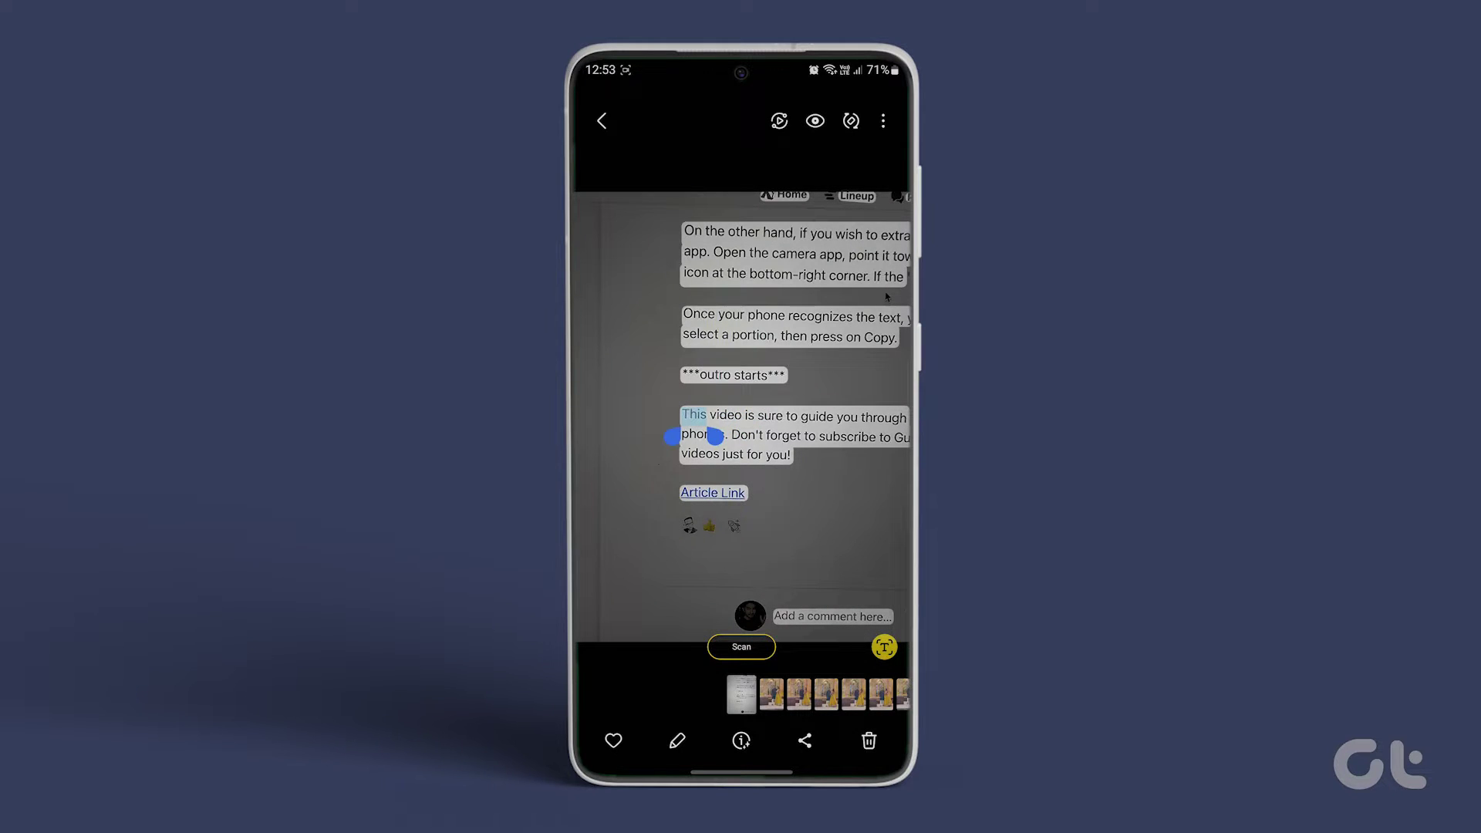
Extend the Gallery text selection from 'This' further into the outro sentence
mouse_move(715, 436)
left_mouse_down()
mouse_move(820, 438)
mouse_move(729, 439)
left_mouse_up()
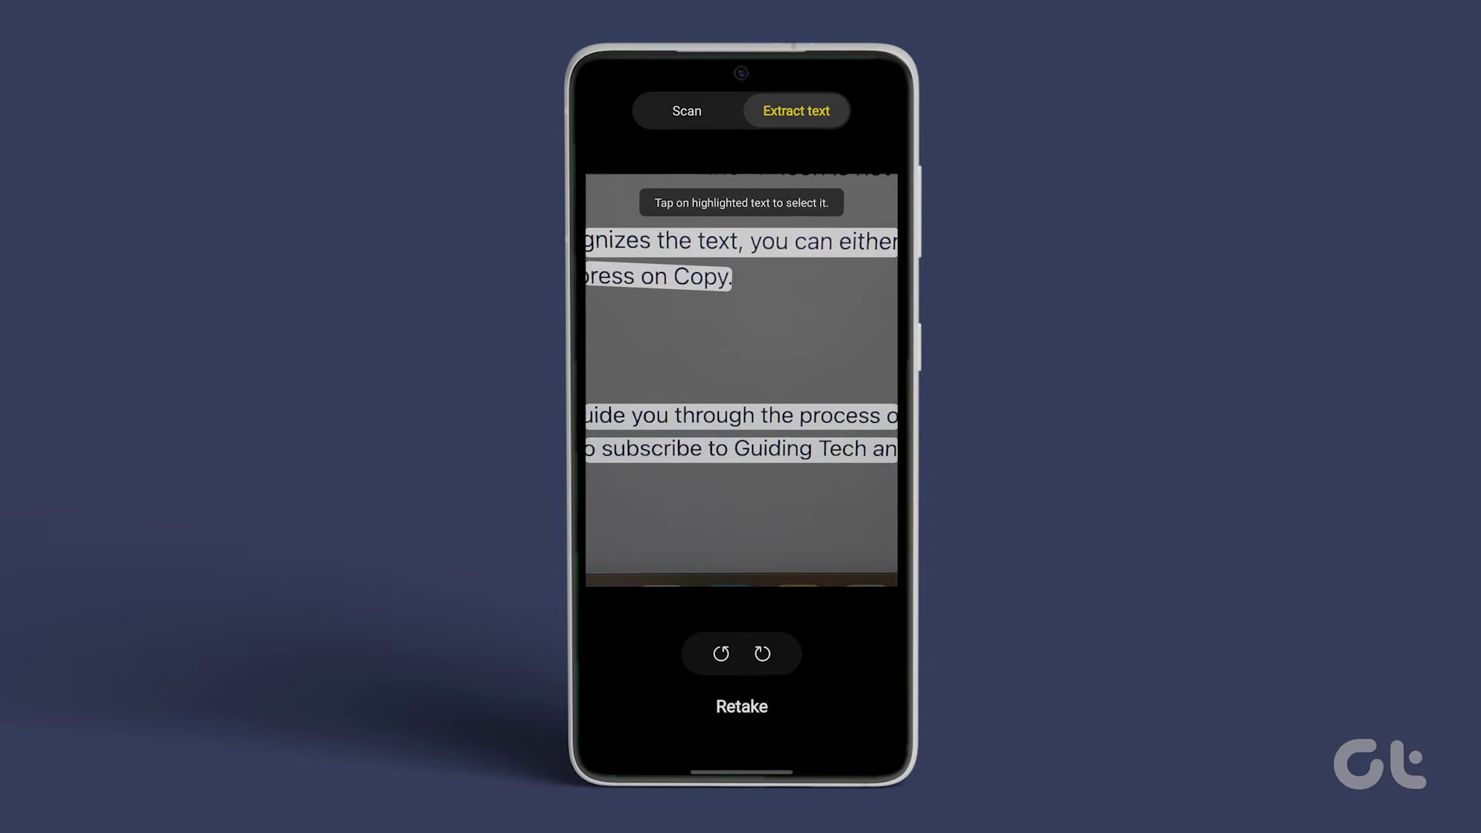
Select 'subscribe' in the camera's extracted text and extend the selection to 'Guiding Tech'
left_click(618, 448)
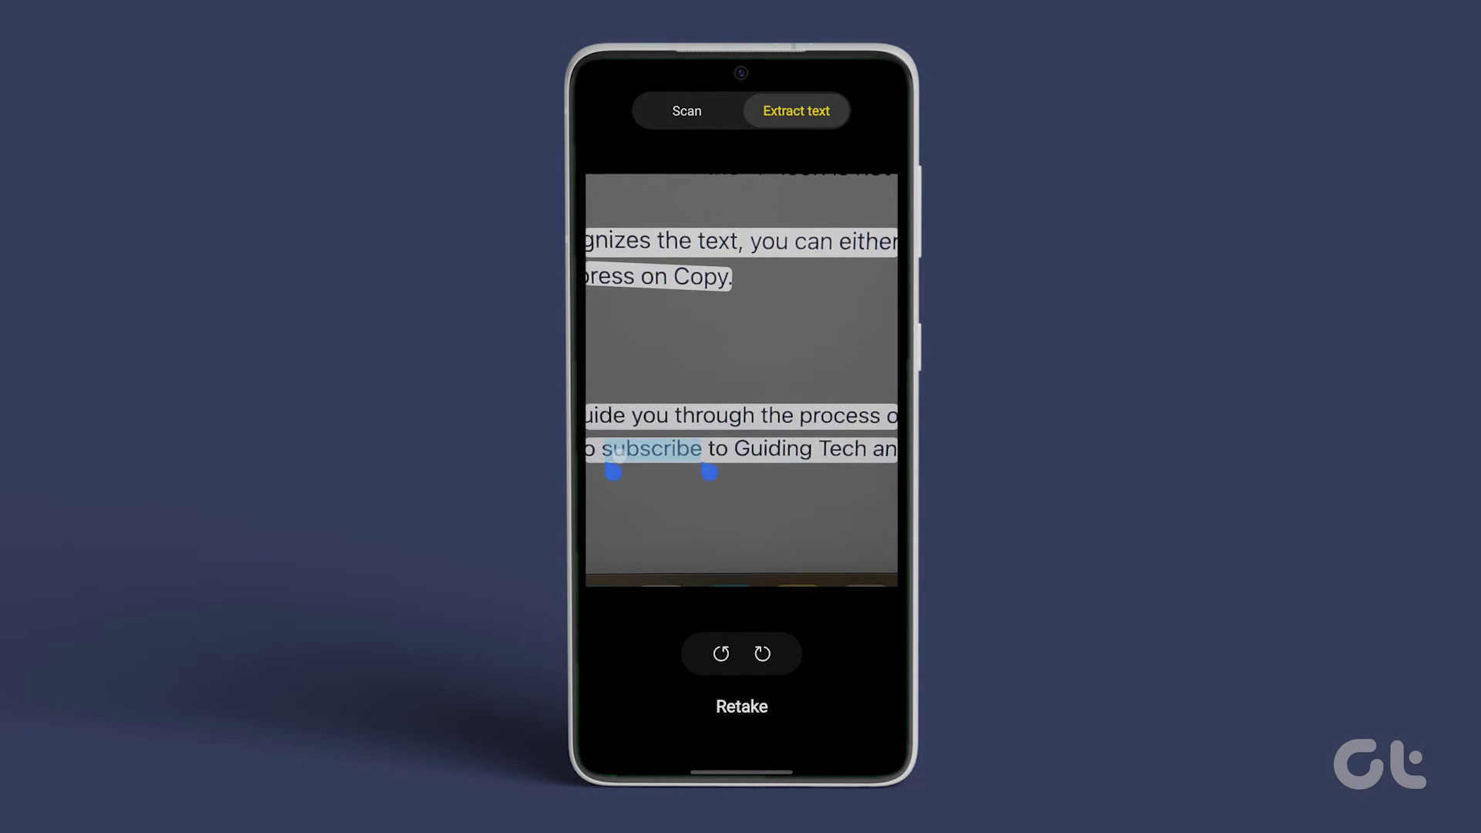
left_click_drag(714, 478, 846, 482)
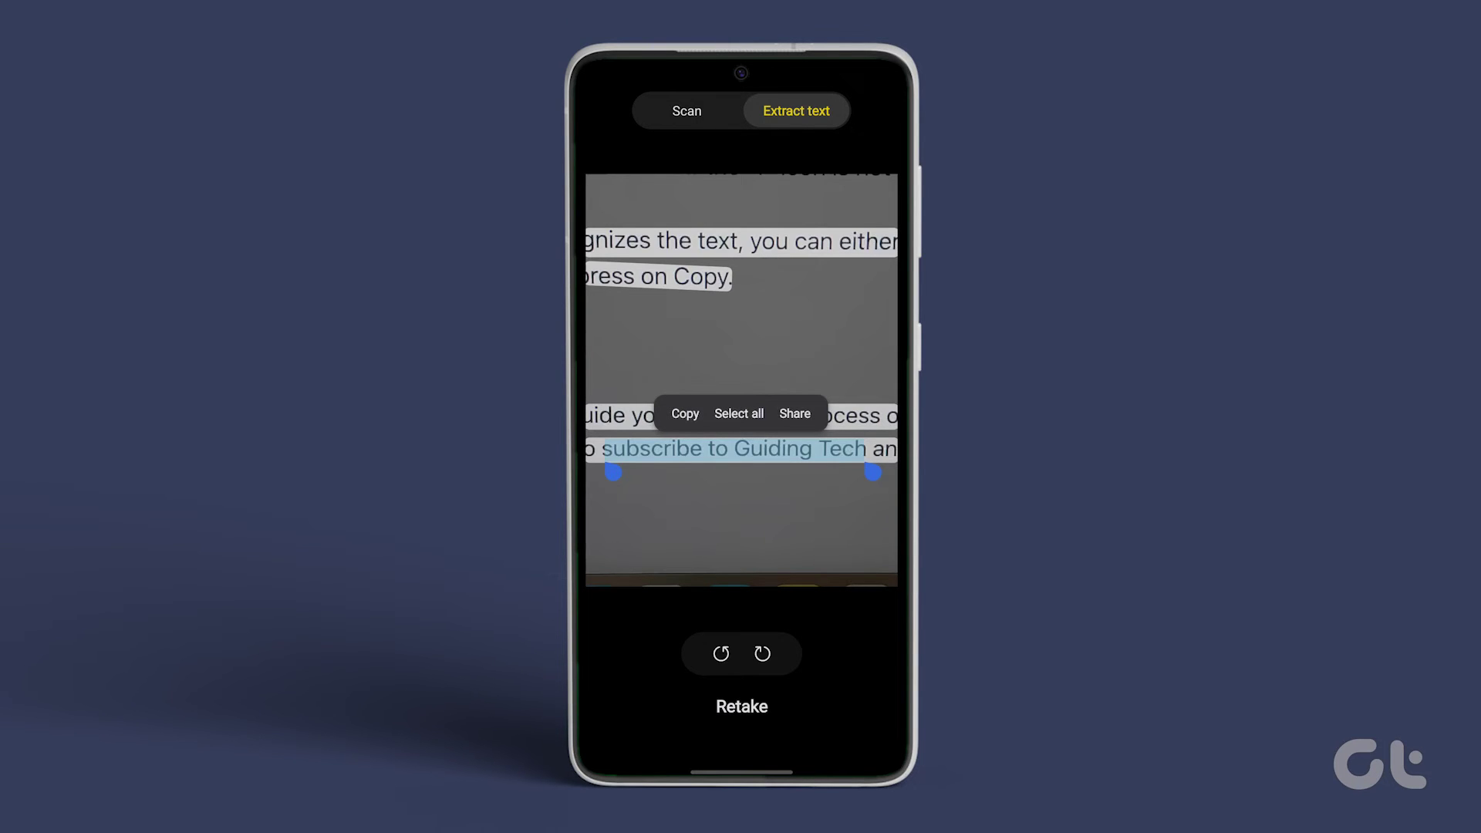